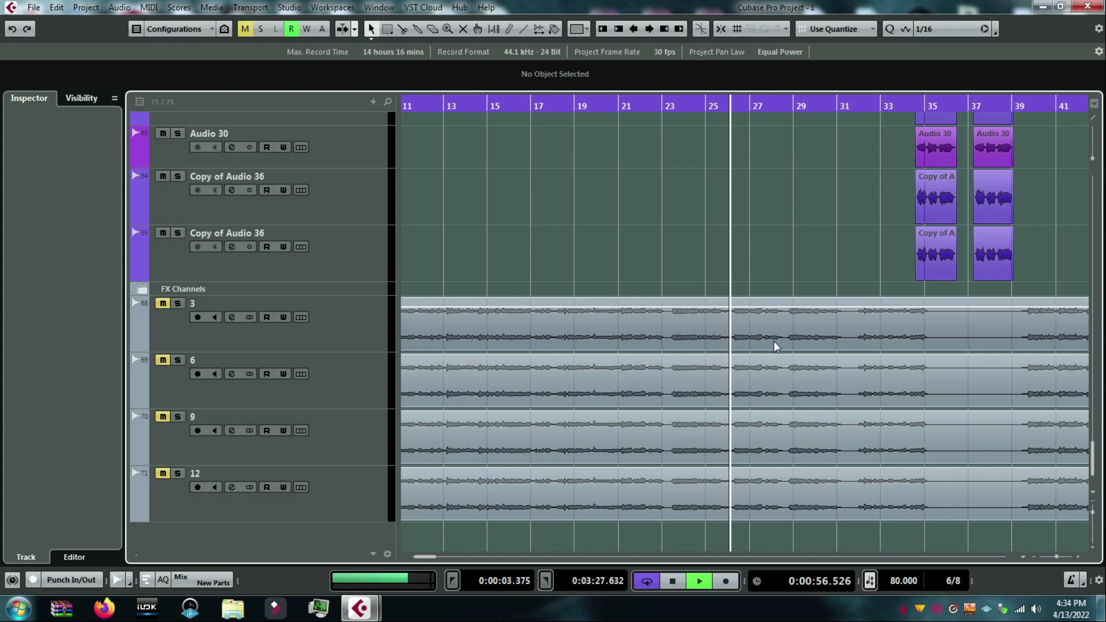
Stop playback and unmute the lead vocal tracks 3, 6, 9 and 12
click(1052, 557)
key(space)
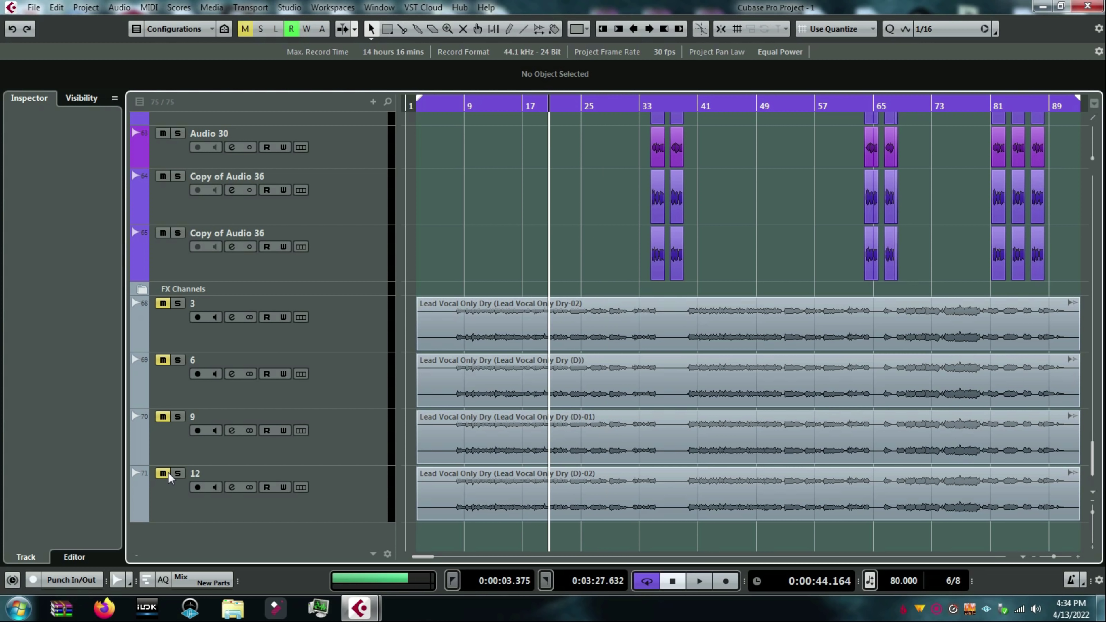
click(162, 304)
In the Eilish channel's equalizer, pull band 4 to about -18.8 dB near 12.7 kHz and enable band 3 at about 11.3 kHz
key(F3)
drag(610, 311, 610, 367)
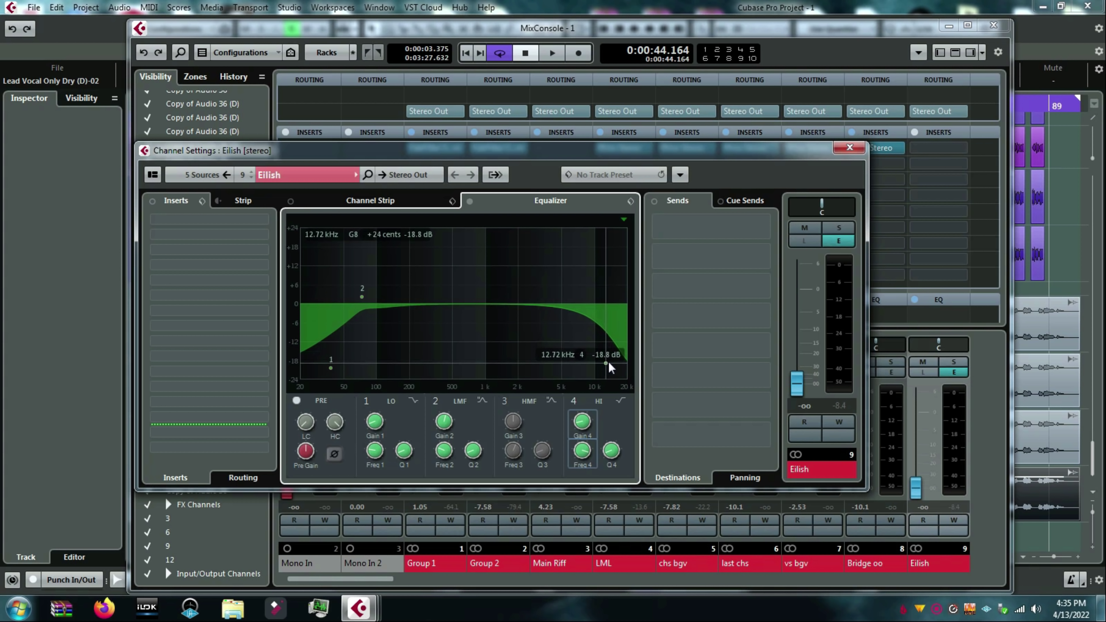
click(600, 303)
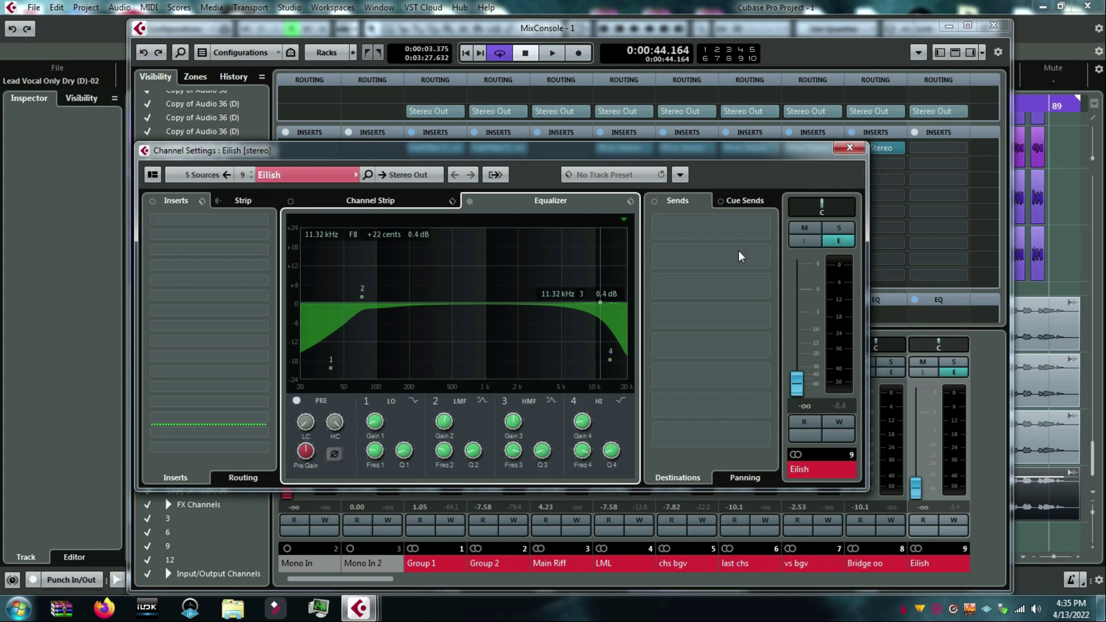
click(849, 147)
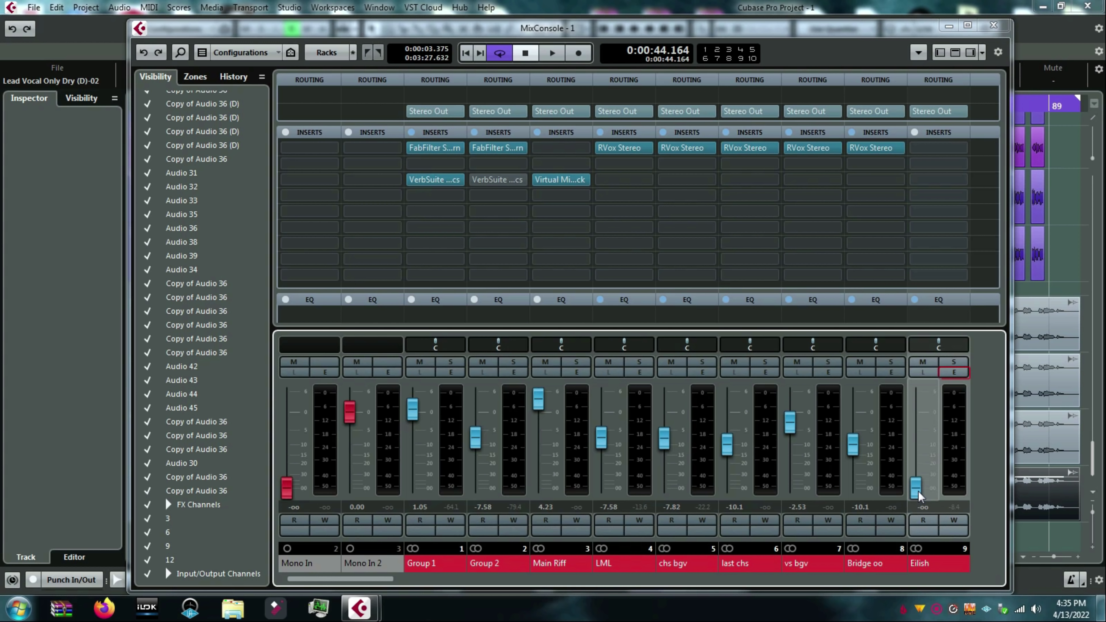
Play the song while raising the Eilish group fader to about -15.2 dB, ending with playback stopped
key(space)
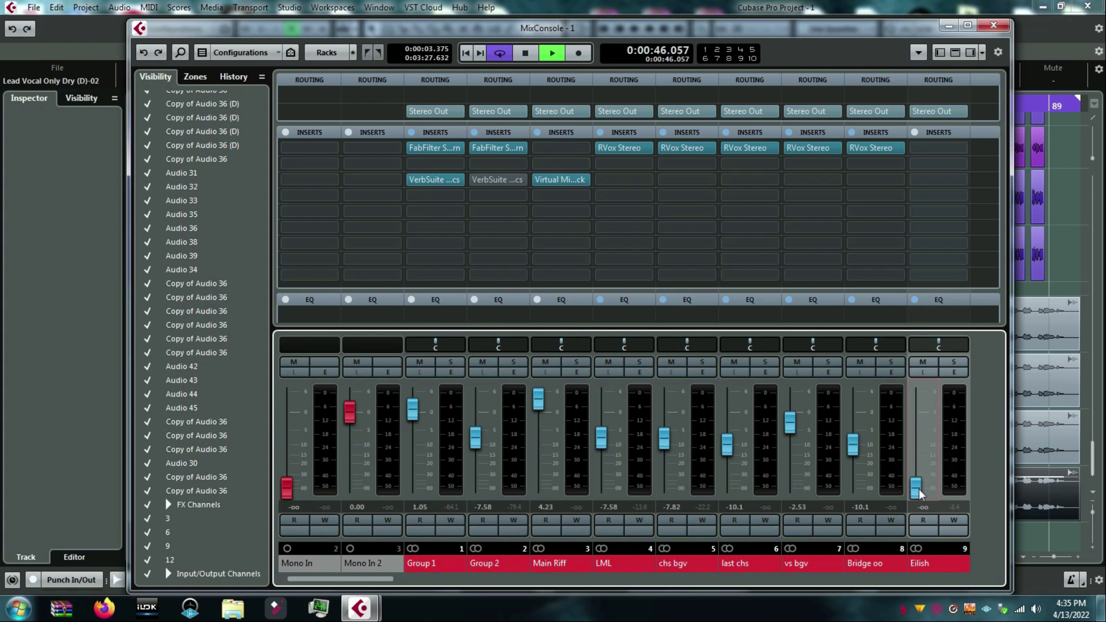
drag(919, 492, 917, 429)
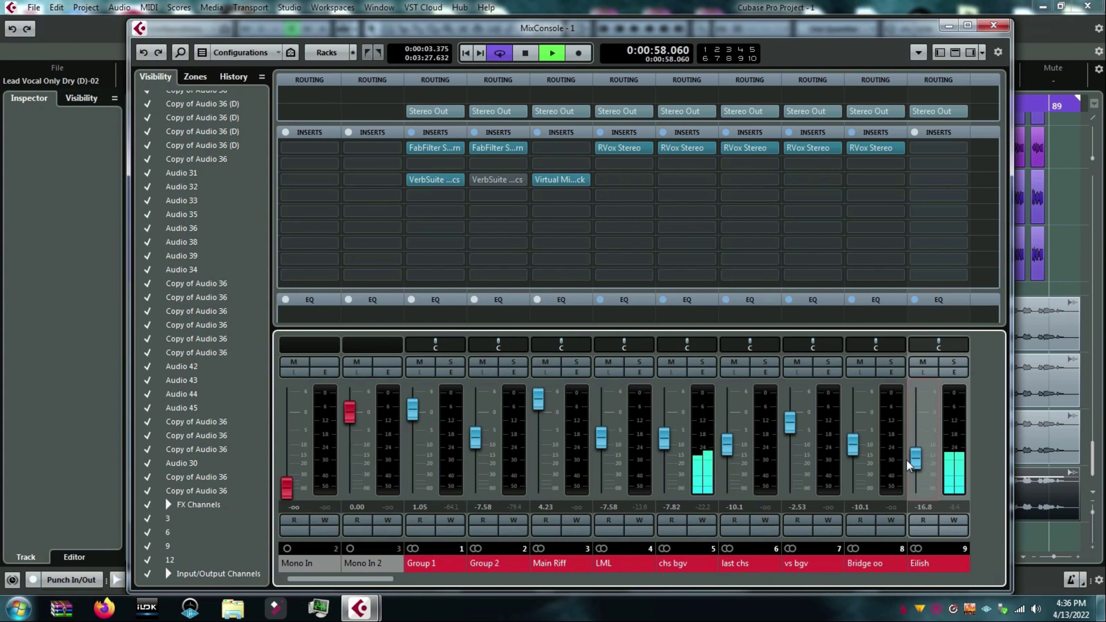
mouse_move(907, 461)
mouse_down()
mouse_move(919, 451)
mouse_move(916, 463)
mouse_up()
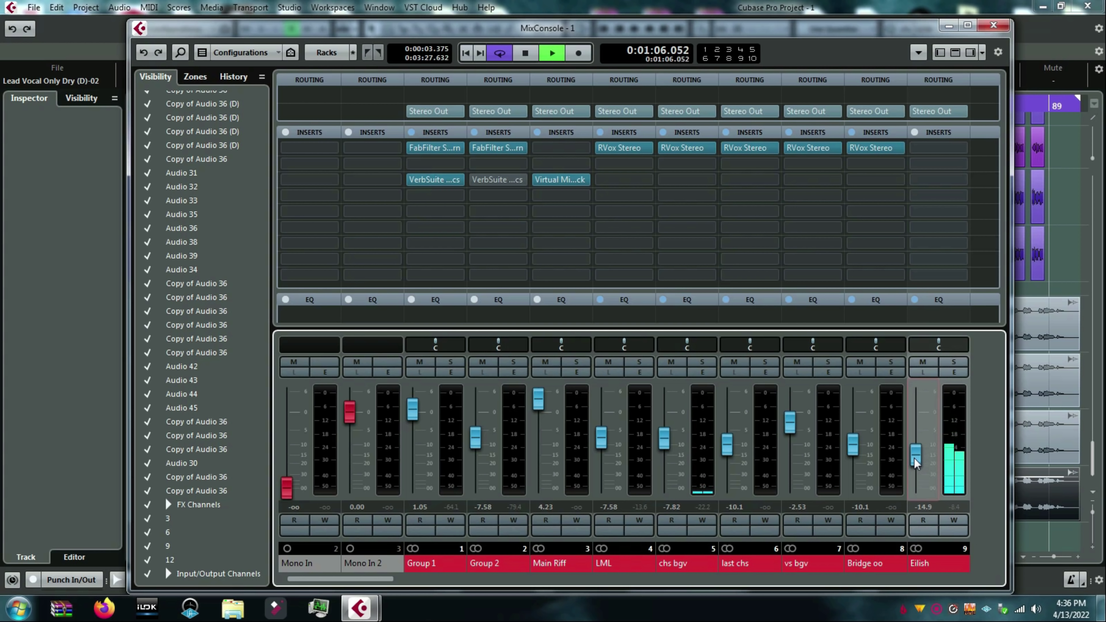
key(space)
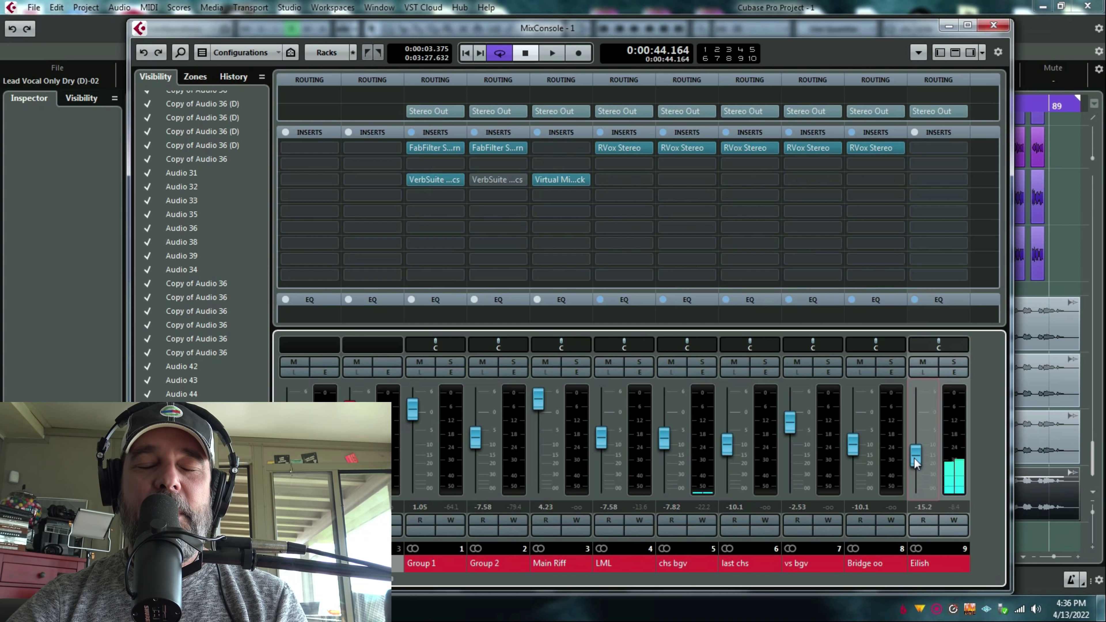
During playback, dip band 3 of the Eilish EQ to about -2.8 dB at 1.67 kHz and make the high-band cut gentler
click(954, 373)
key(space)
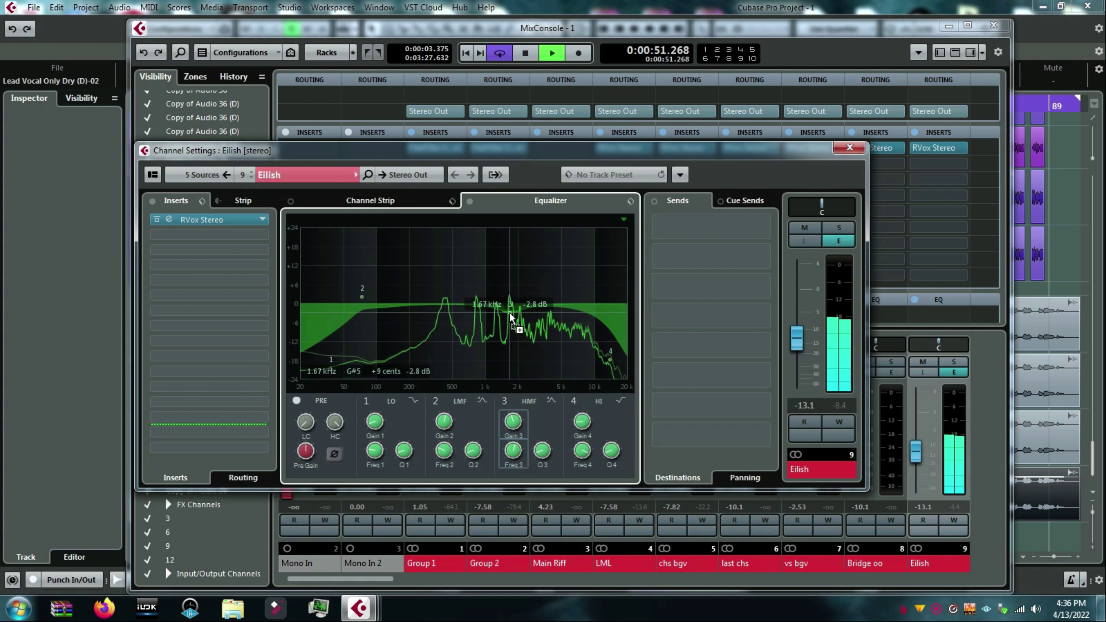
drag(511, 322, 589, 326)
Lower the Eilish fader to -16.0 dB and close its channel settings and the mixer
drag(797, 338, 798, 344)
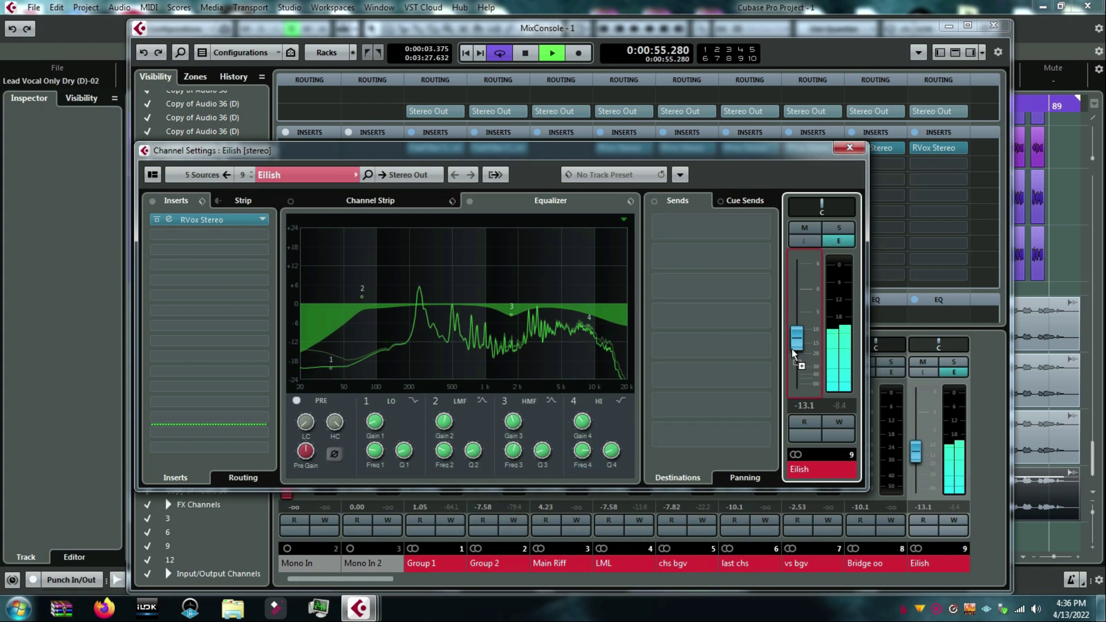
click(849, 147)
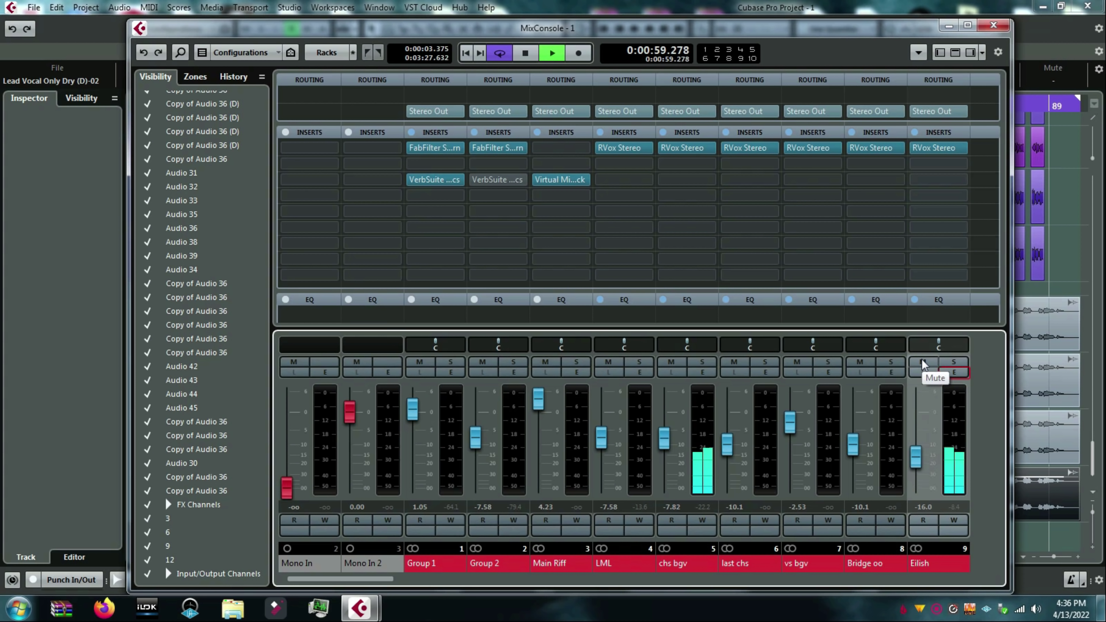
key(F3)
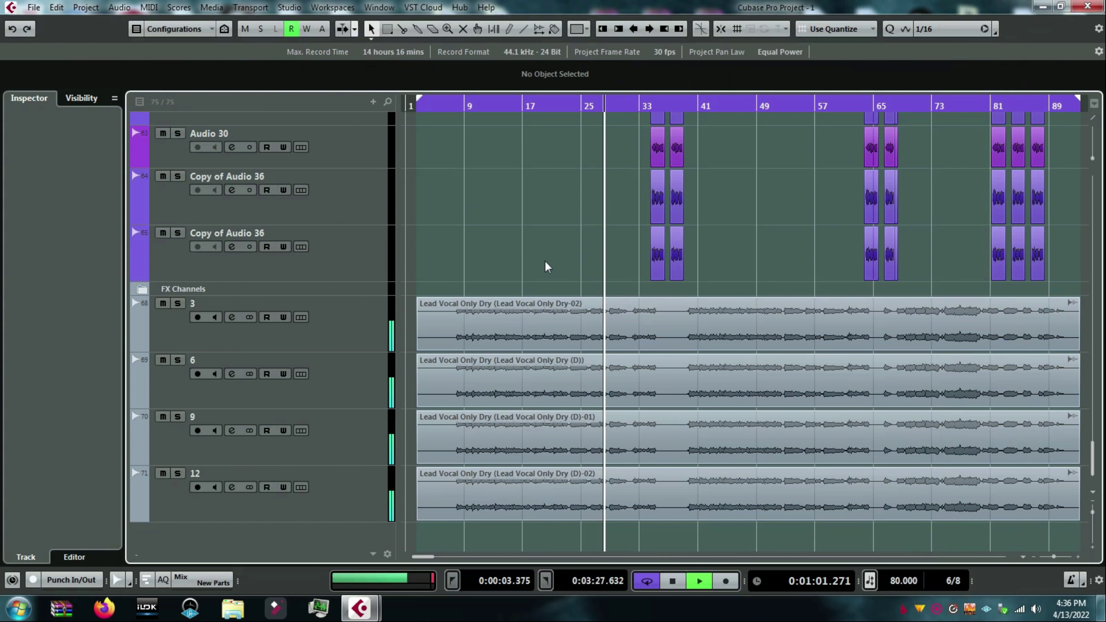
Move the playhead to about 0:43, stop playback and solo the Copy of Audio 36 vocal track numbered 36
scroll(594, 345, up, 10)
scroll(596, 351, up, 5)
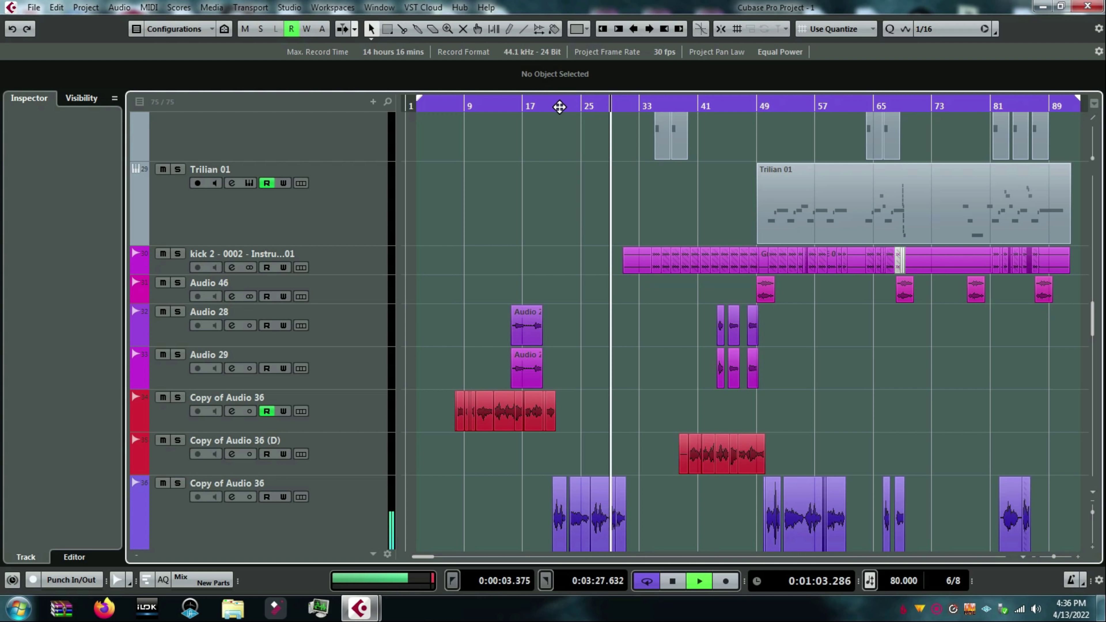
drag(561, 107, 546, 109)
scroll(262, 305, down, 5)
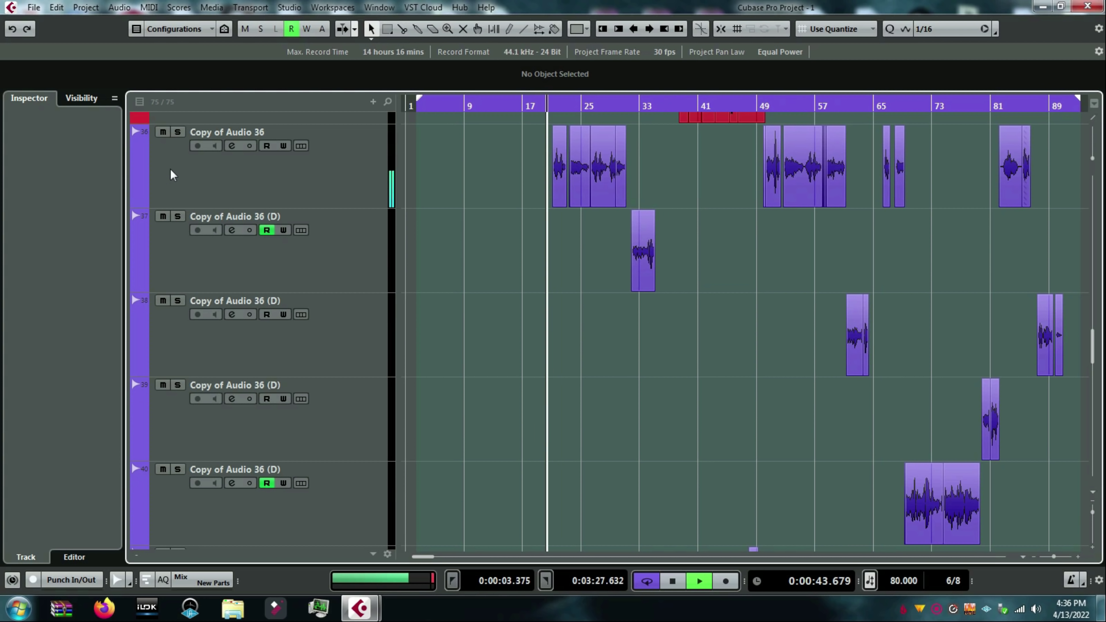
key(space)
click(177, 132)
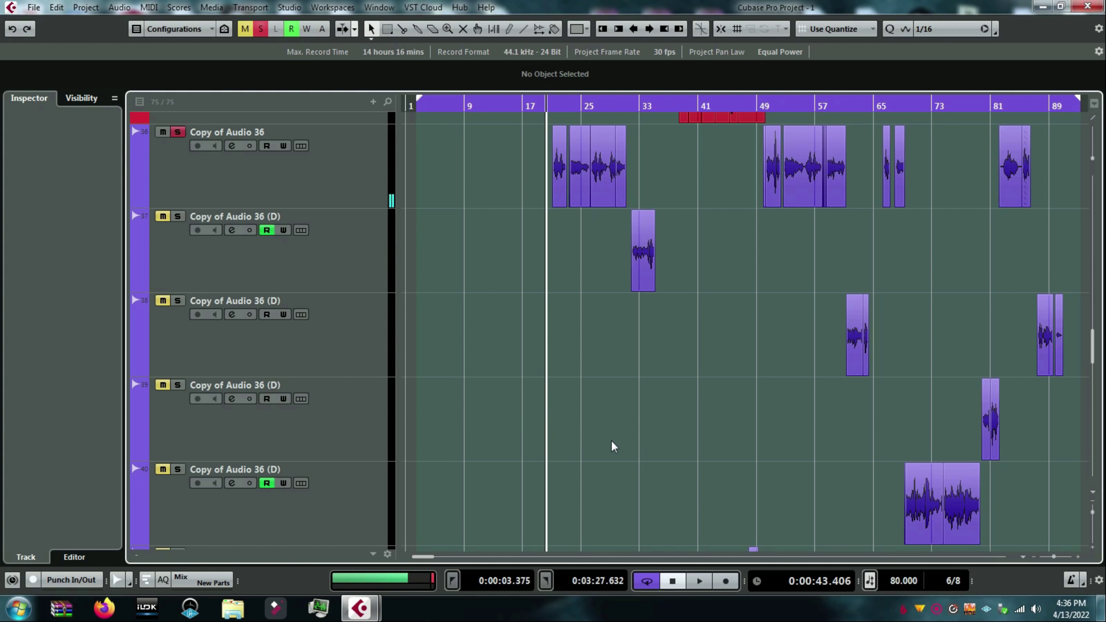
Solo the group channels from LML through Eilish in the mixer and start playback near 0:45
key(F3)
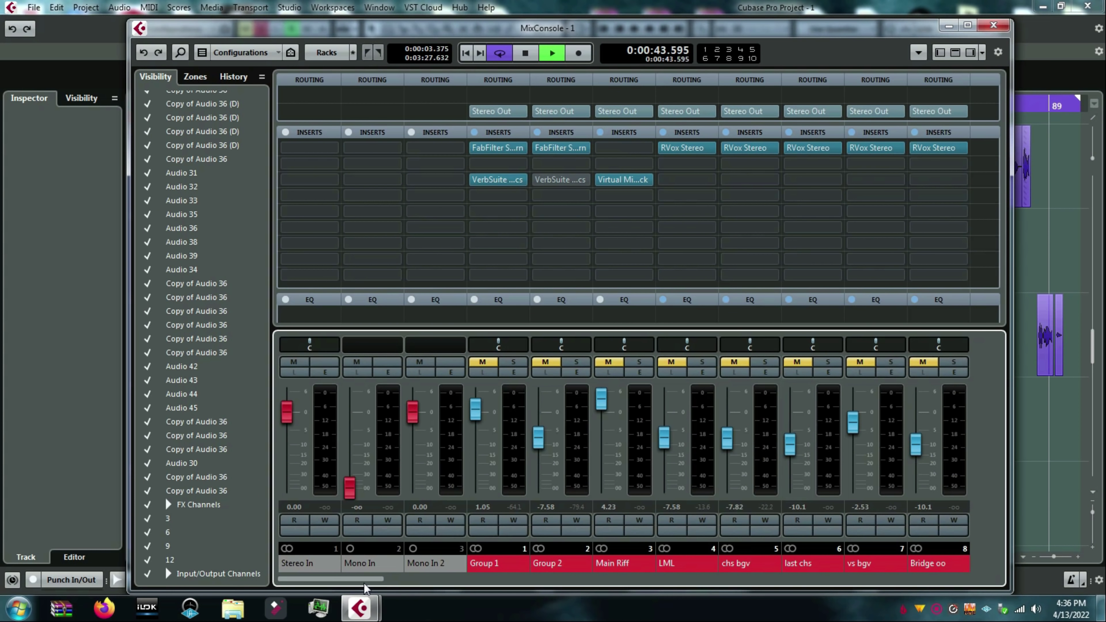
key(F3)
key(space)
key(F3)
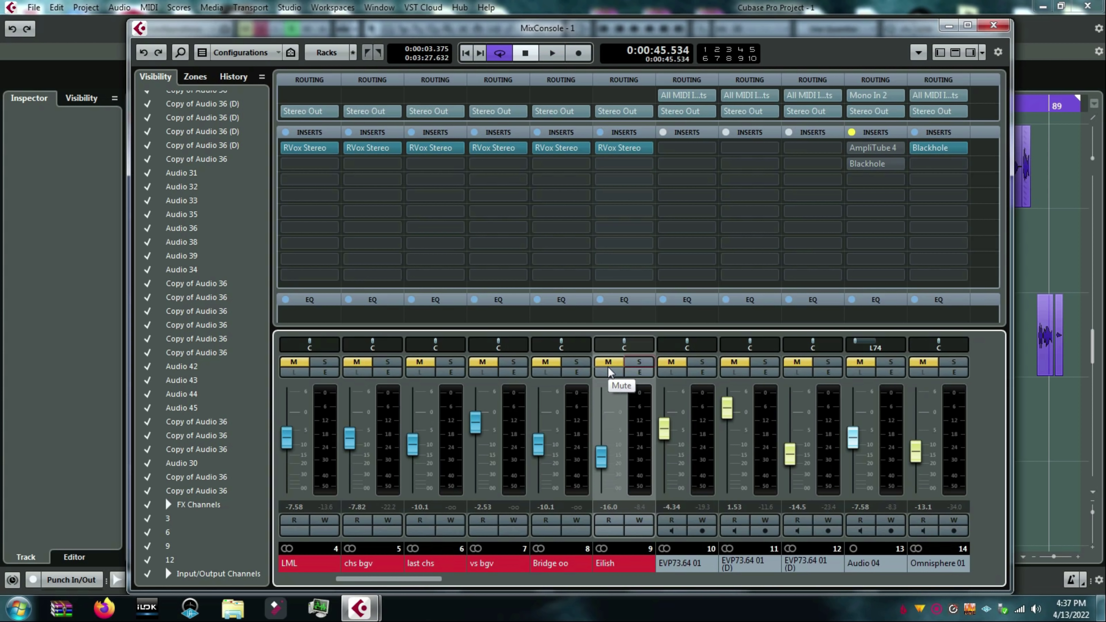
key(space)
key(s)
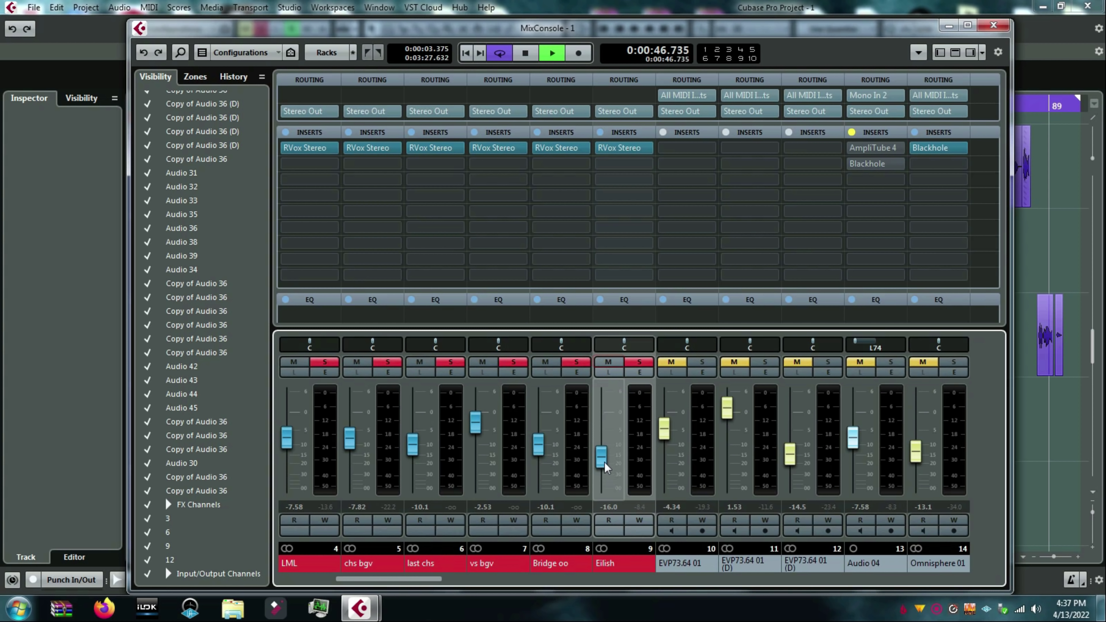
Lower the Eilish fader to about -17.2 dB against the soloed vocals, ending with playback stopped
drag(605, 467, 606, 466)
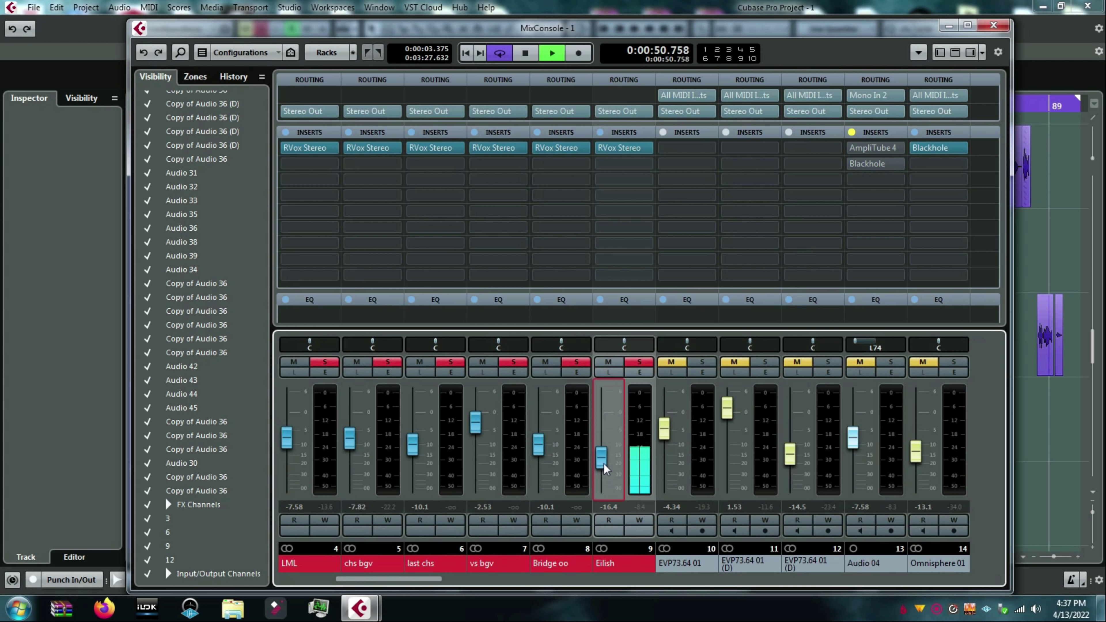
drag(606, 469, 606, 471)
key(space)
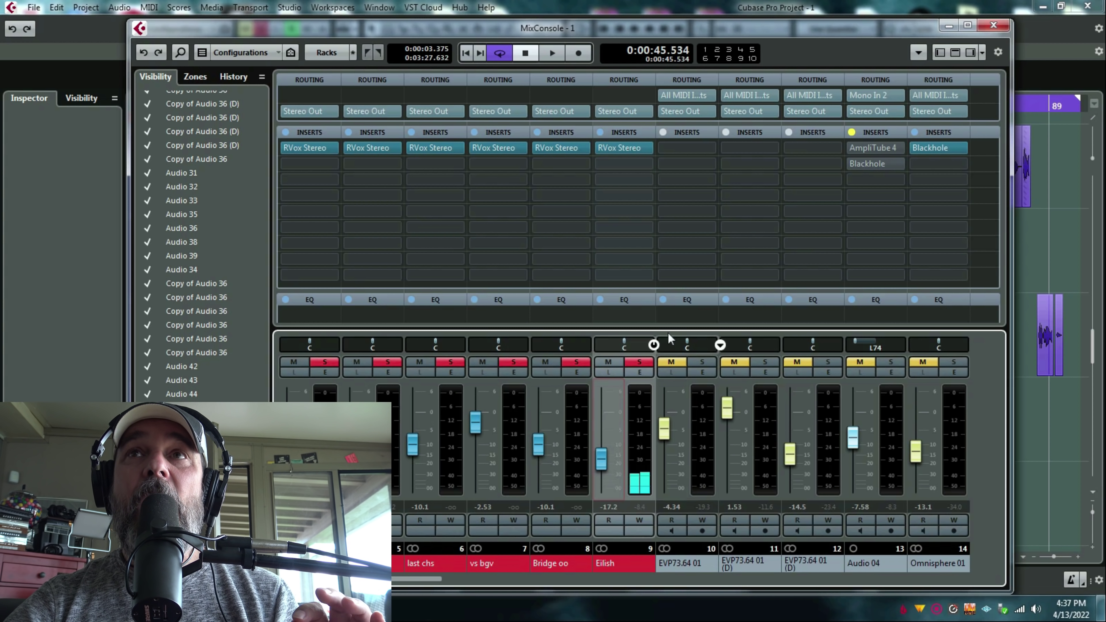
Return to the project arrangement and play the full mix from about 2:01
click(1031, 374)
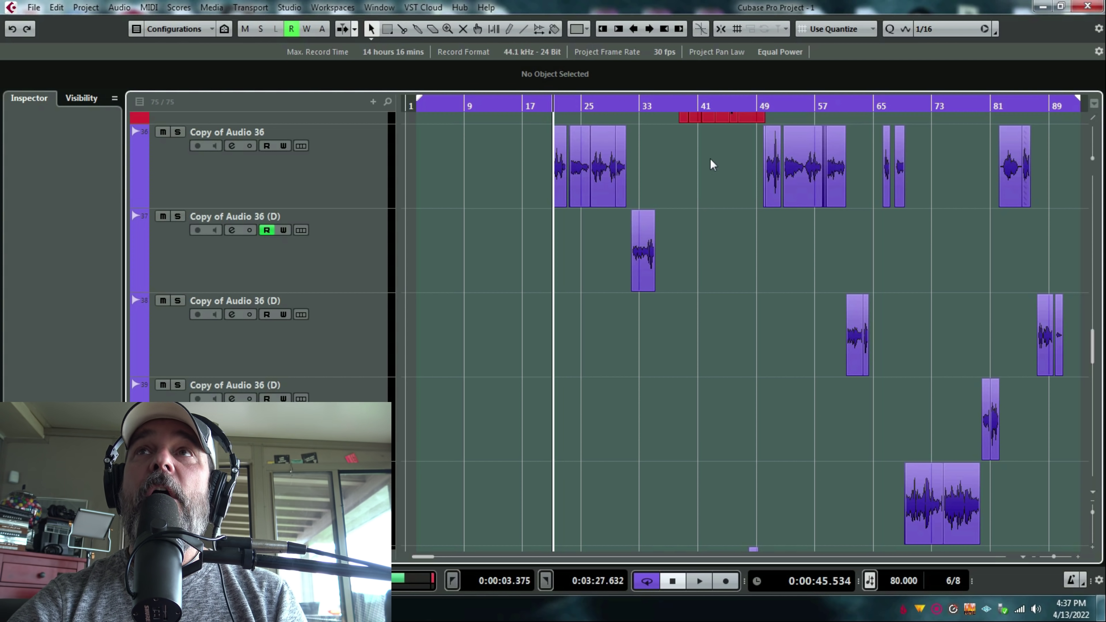
click(800, 106)
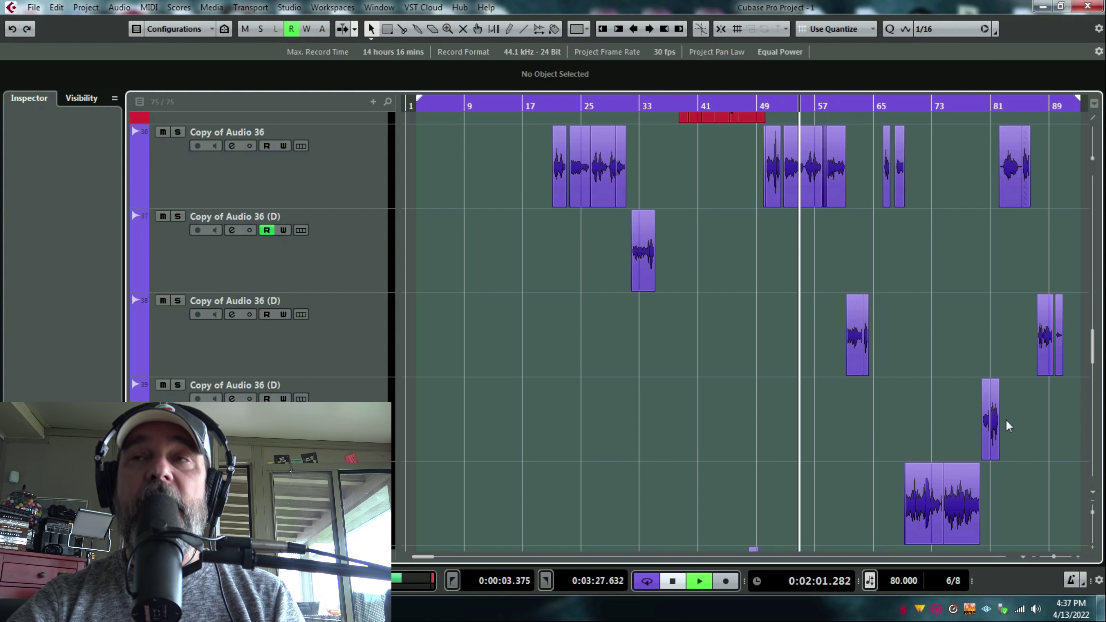
key(space)
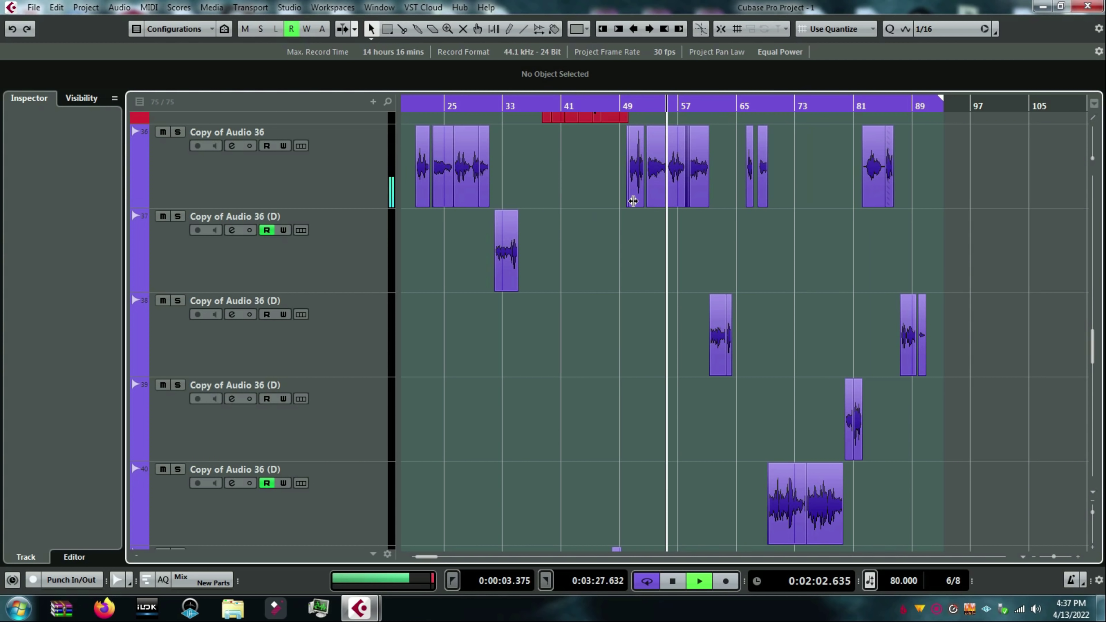
Lower the Eilish group fader to -22.5 dB in the mixer while replaying the section from 2:01
key(F3)
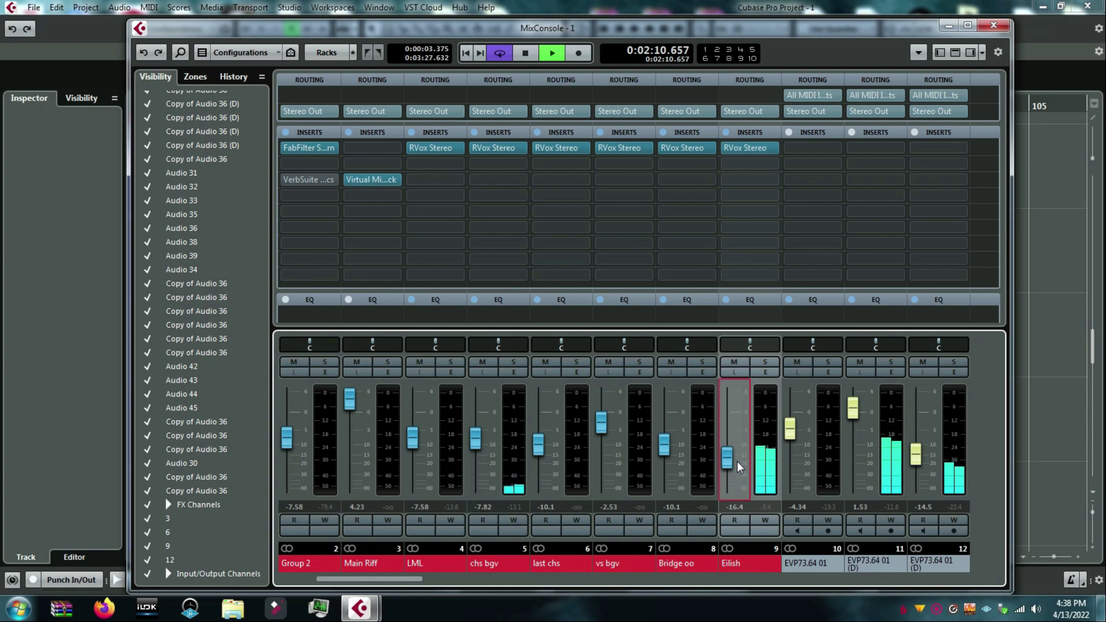
drag(735, 466, 732, 470)
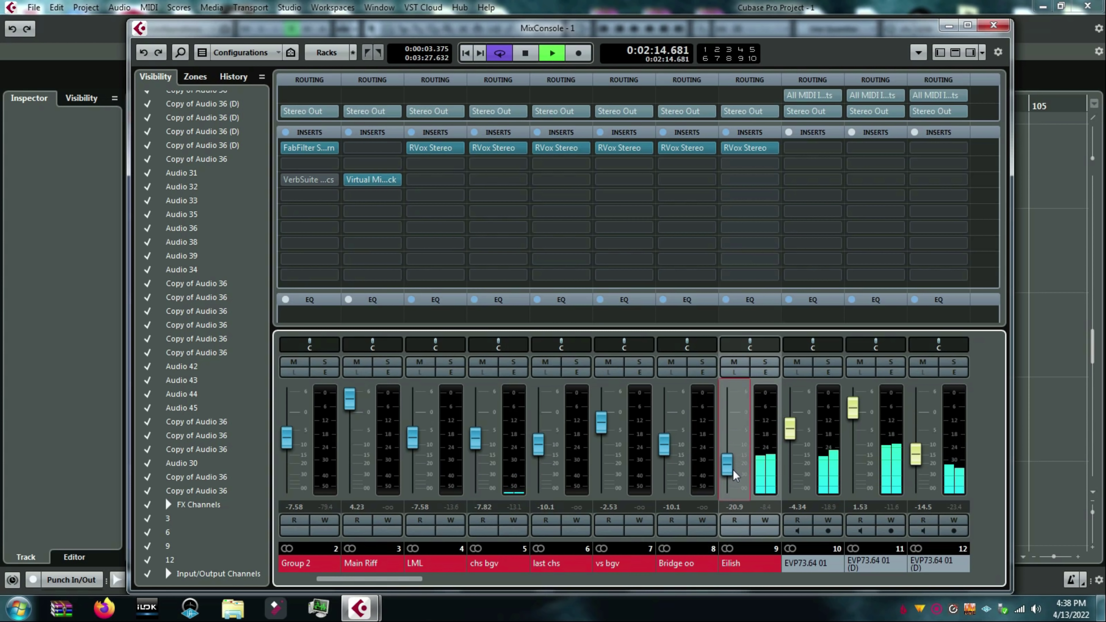
key(space)
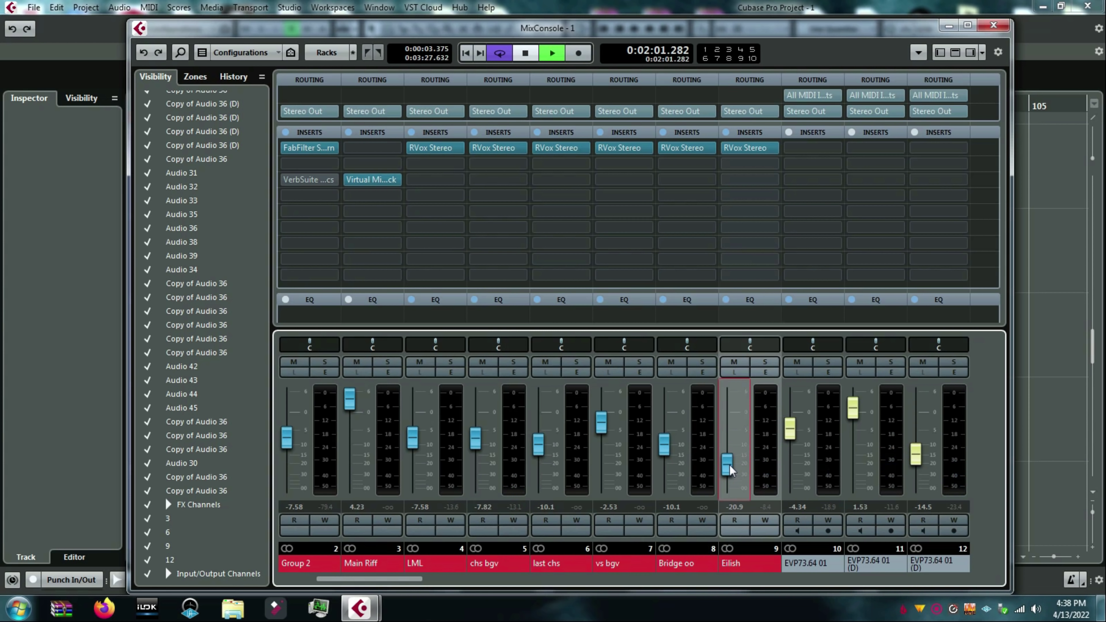
key(space)
drag(730, 471, 731, 473)
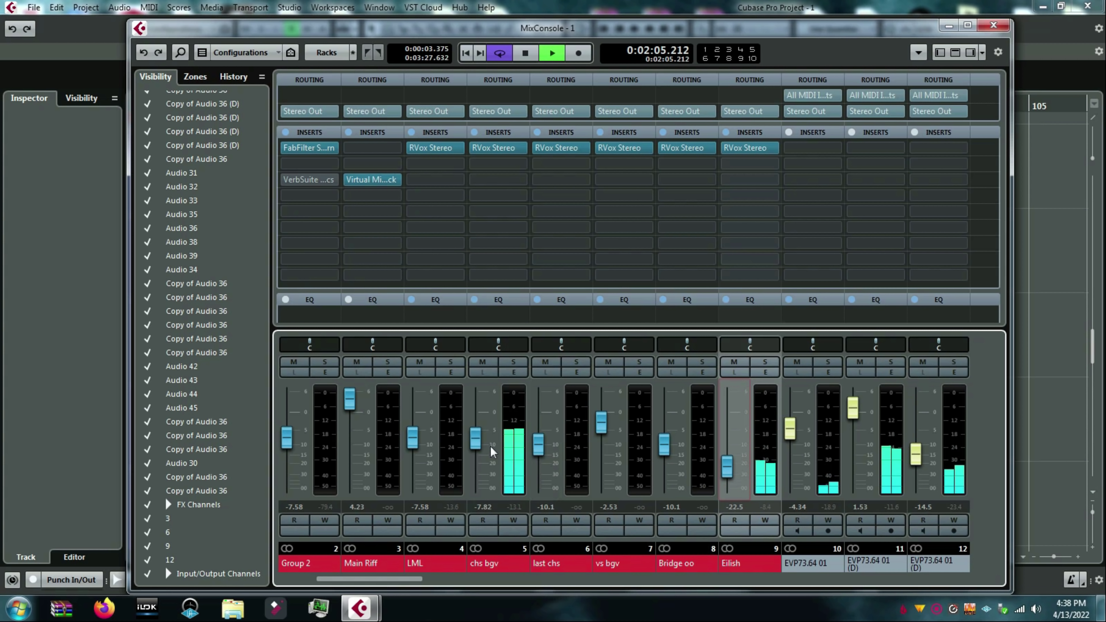
Lower the chs bgv group fader to -9.33 dB and listen to the balance across the channels before stopping playback
drag(480, 448, 483, 453)
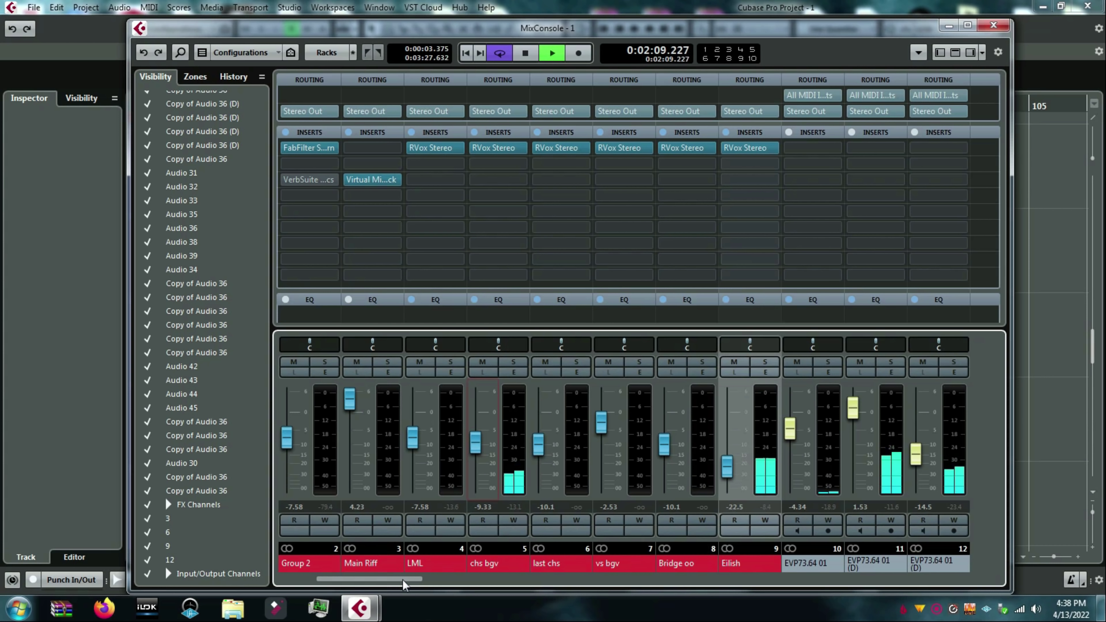
drag(402, 580, 441, 588)
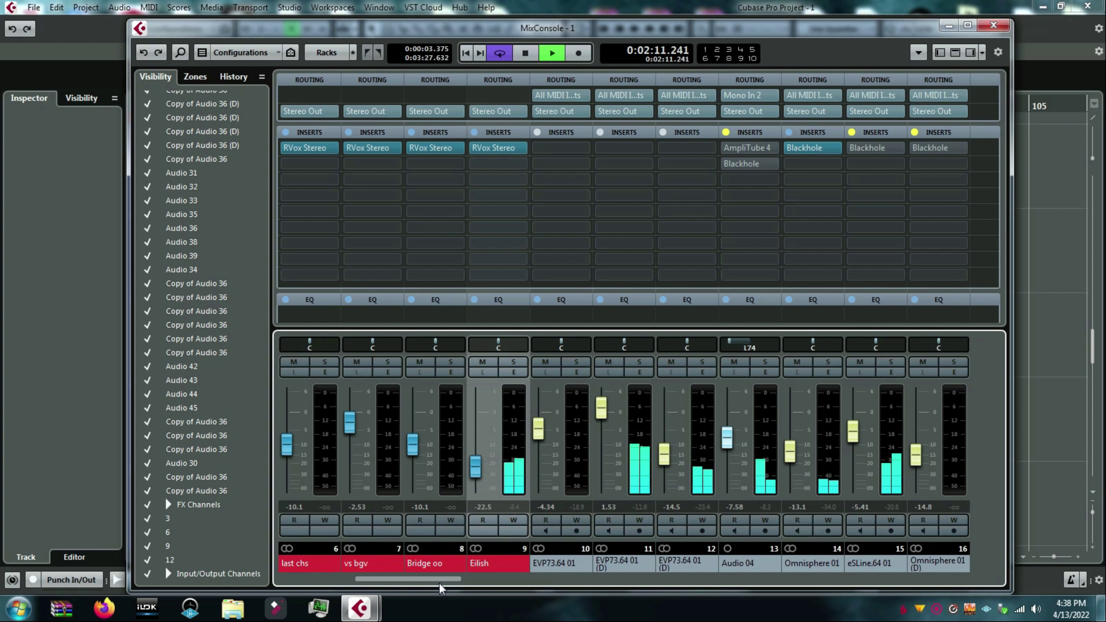
drag(440, 589, 384, 589)
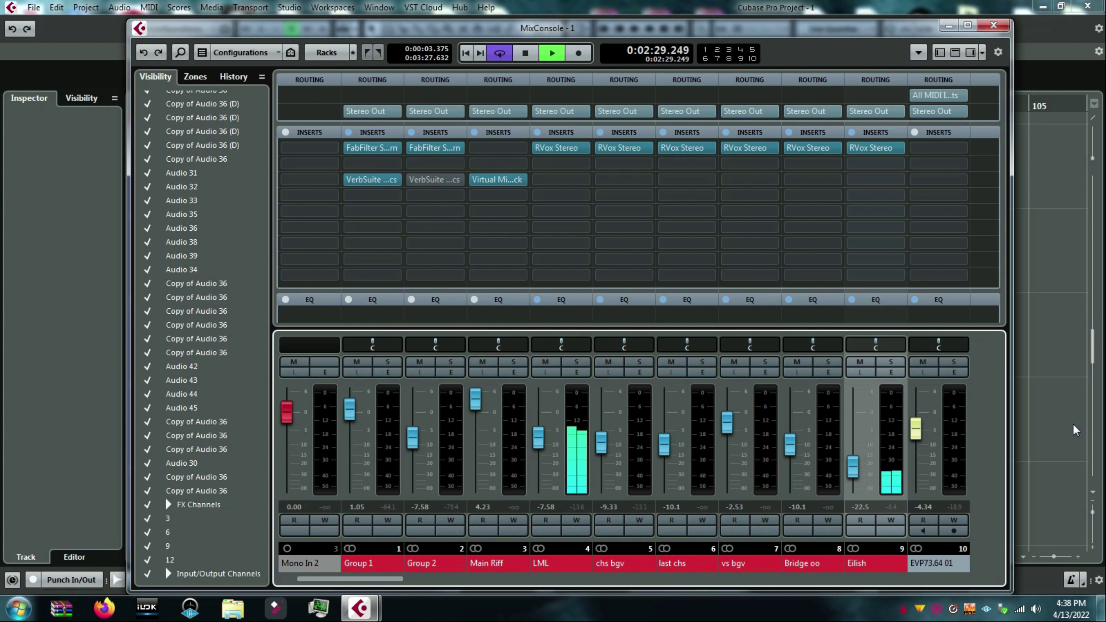
key(space)
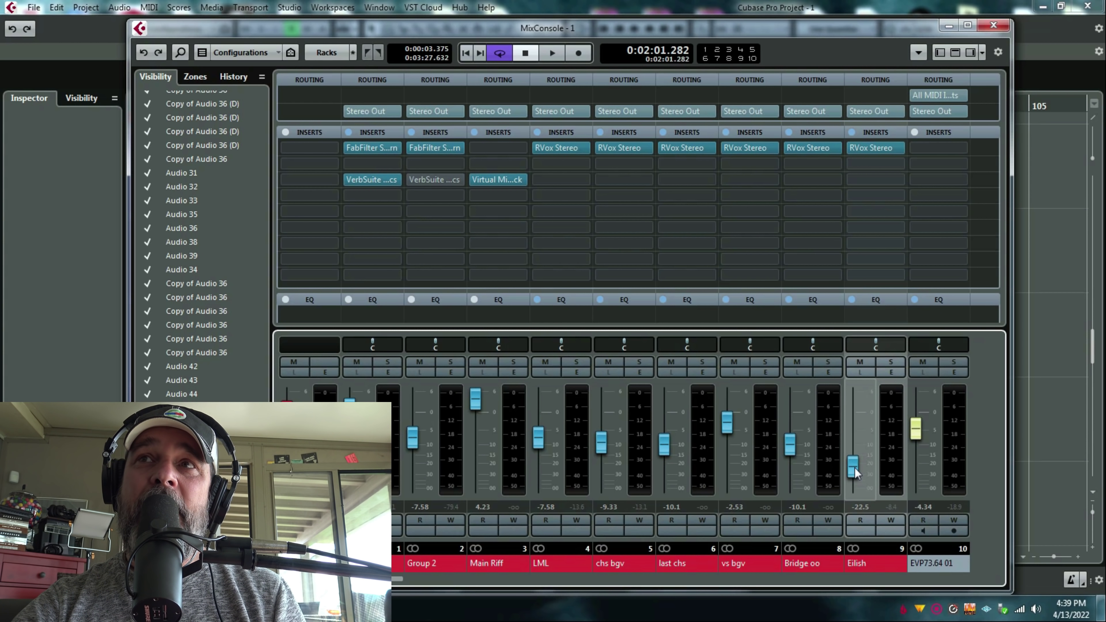
Replay the section, comparing the mix with the Eilish channel muted and unmuted, and fine-tune its fader to -22.5 dB
key(space)
scroll(854, 470, down, 1)
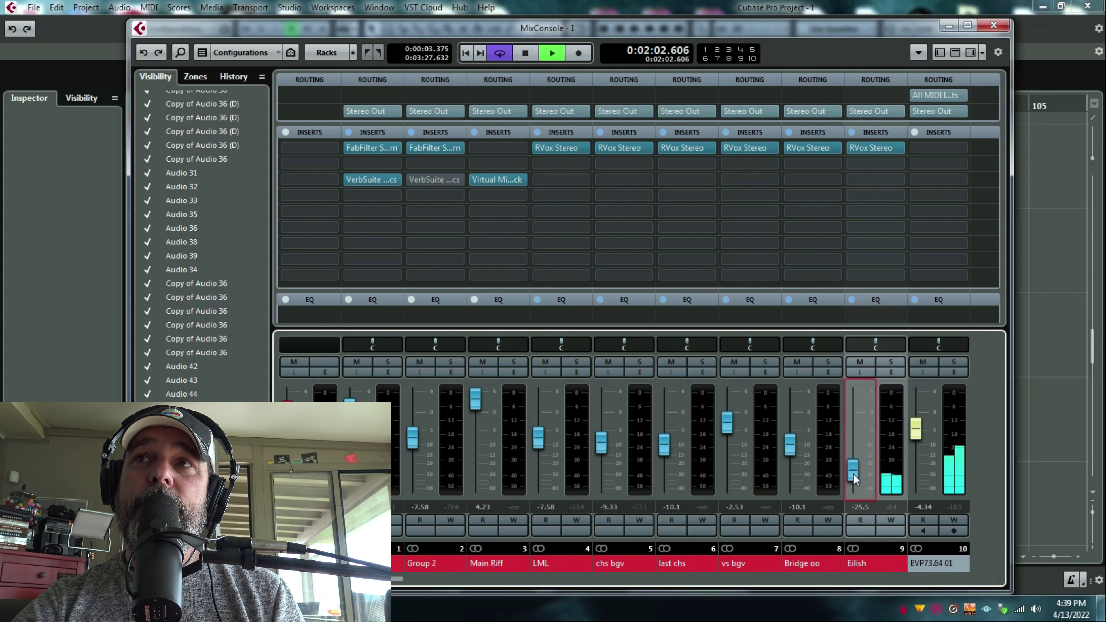
mouse_move(854, 475)
mouse_down()
mouse_move(854, 416)
mouse_move(856, 472)
mouse_up()
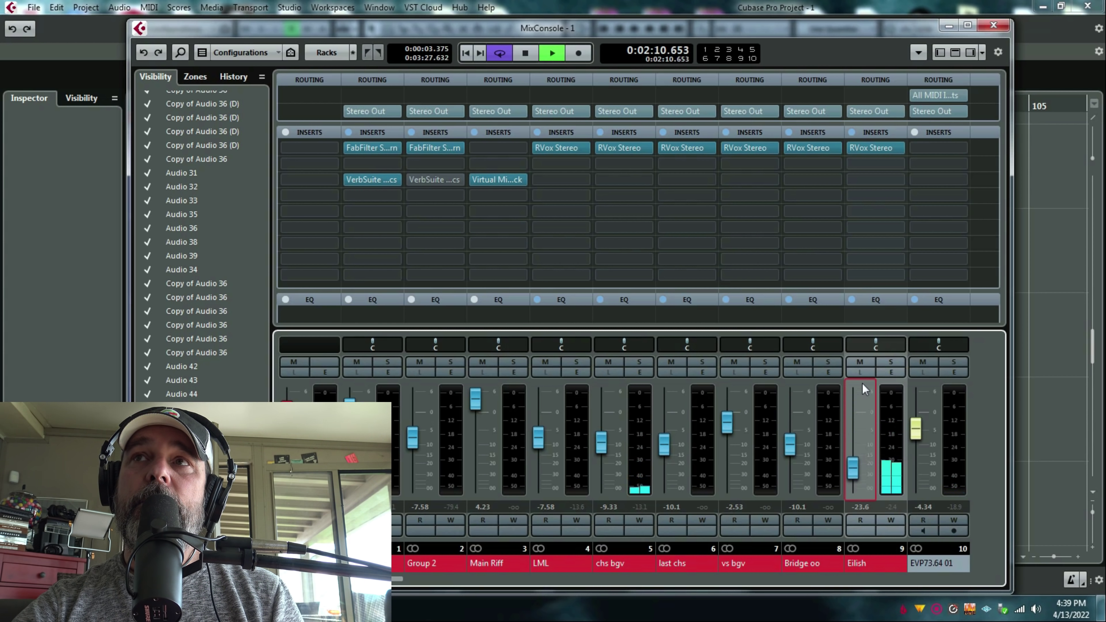
click(861, 363)
click(860, 363)
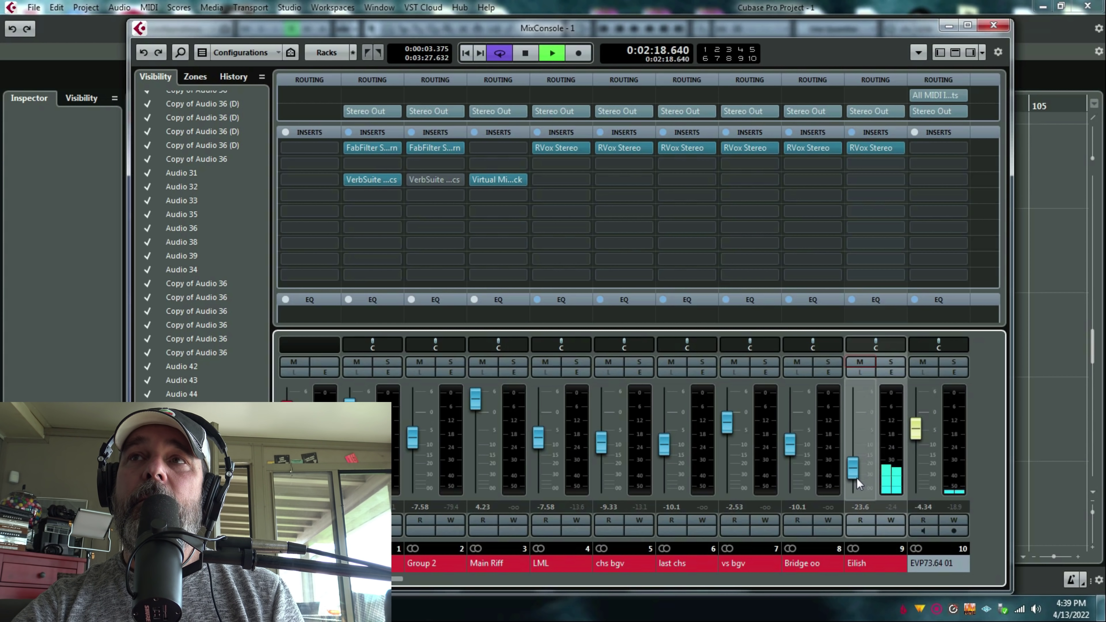
scroll(857, 478, up, 2)
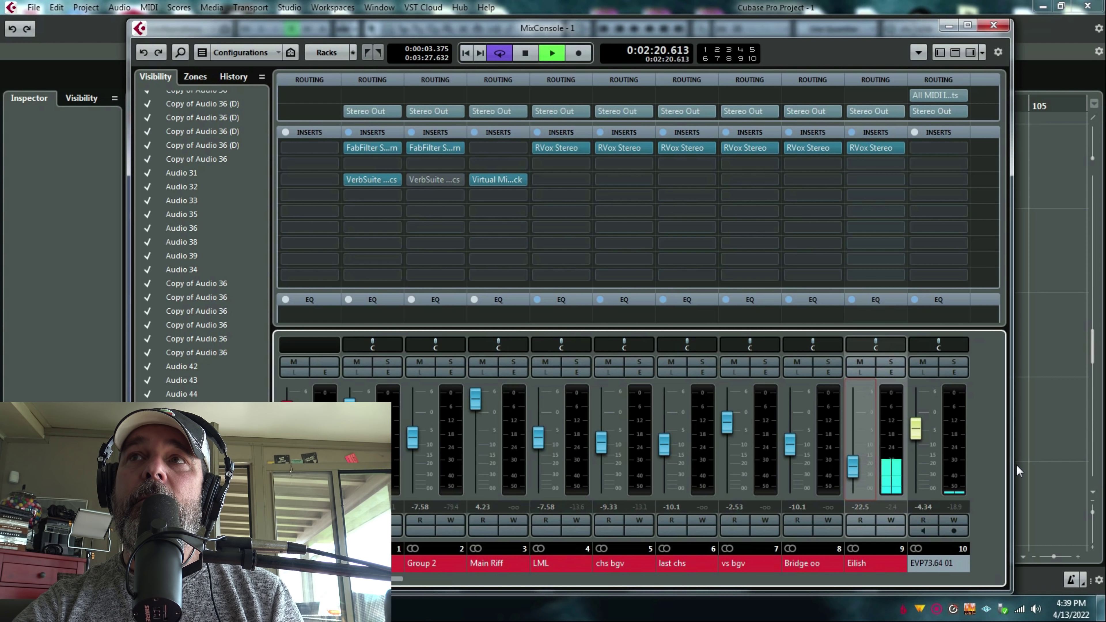
key(space)
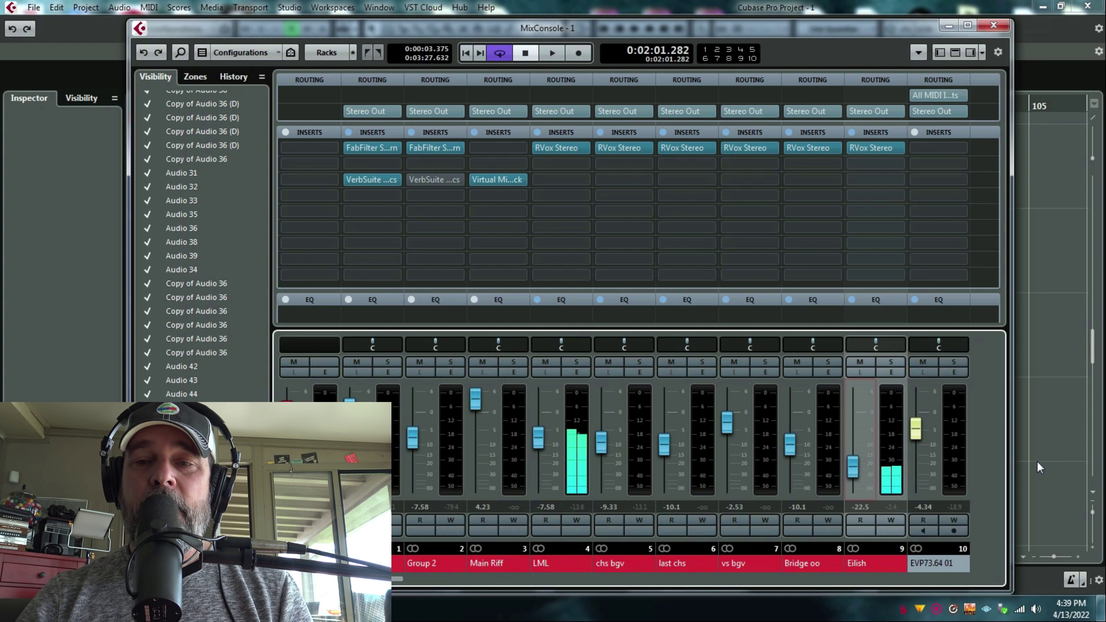